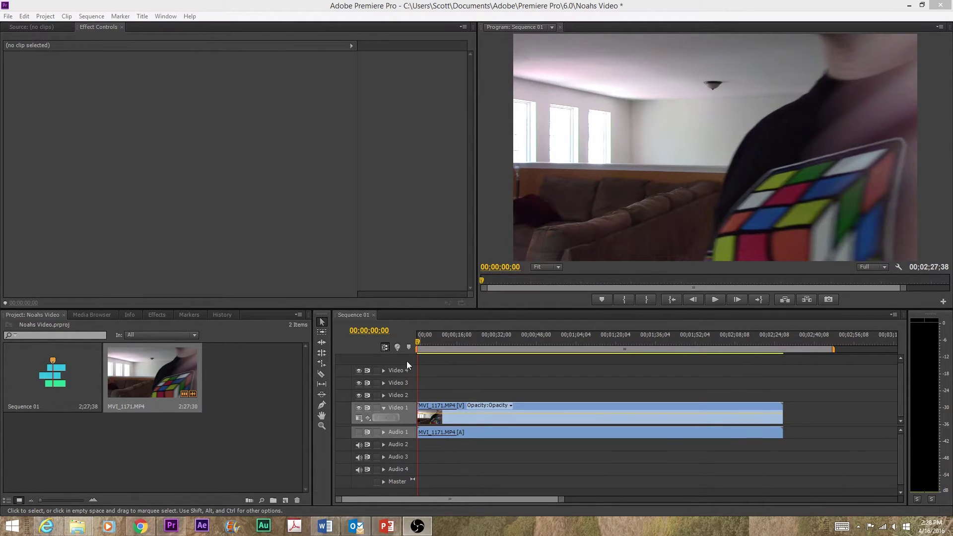
# - Scrub through the MVI_1171.MP4 clip on Video 1 to review its takes and activate the Razor tool
pyautogui.moveTo(417, 346); pyautogui.dragTo(470, 349)
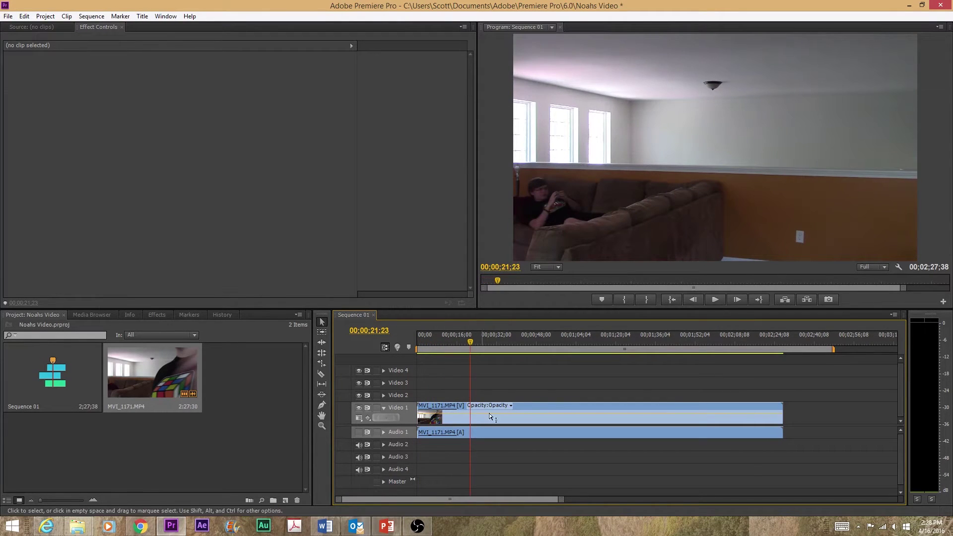
pyautogui.moveTo(472, 341); pyautogui.dragTo(721, 346)
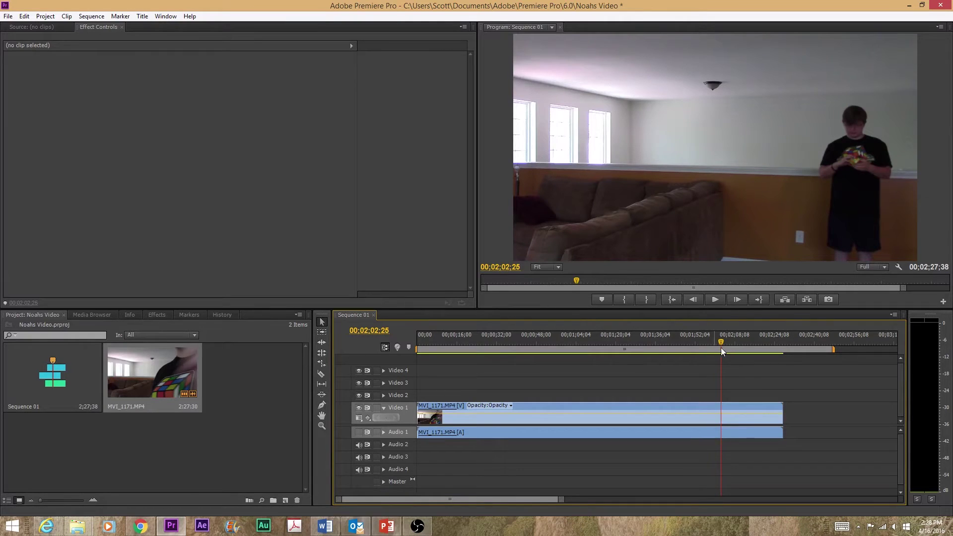
pyautogui.moveTo(722, 342); pyautogui.dragTo(439, 338)
pyautogui.click(321, 374)
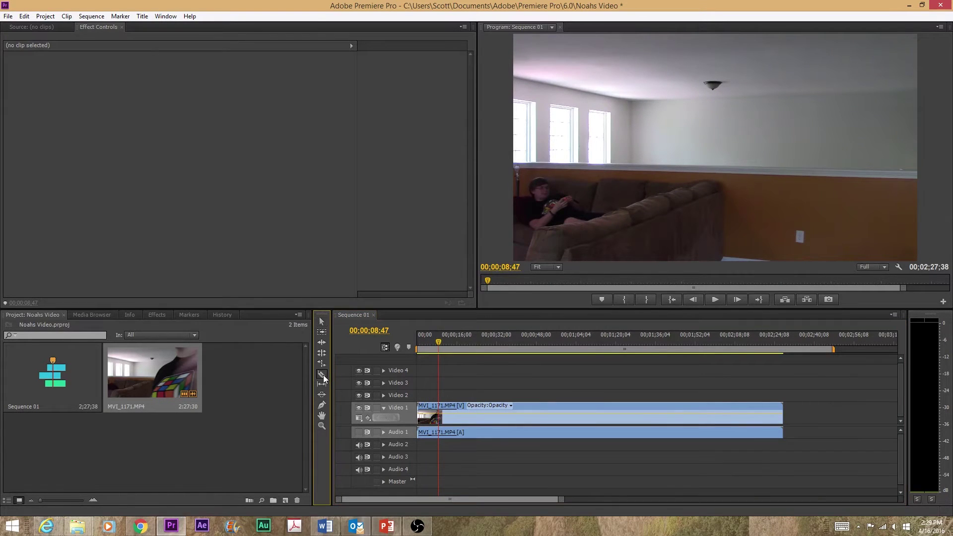
# - Try to split the clip at 00;00;08;47 and ripple delete its opening piece
pyautogui.click(439, 415)
pyautogui.rightClick(432, 416)
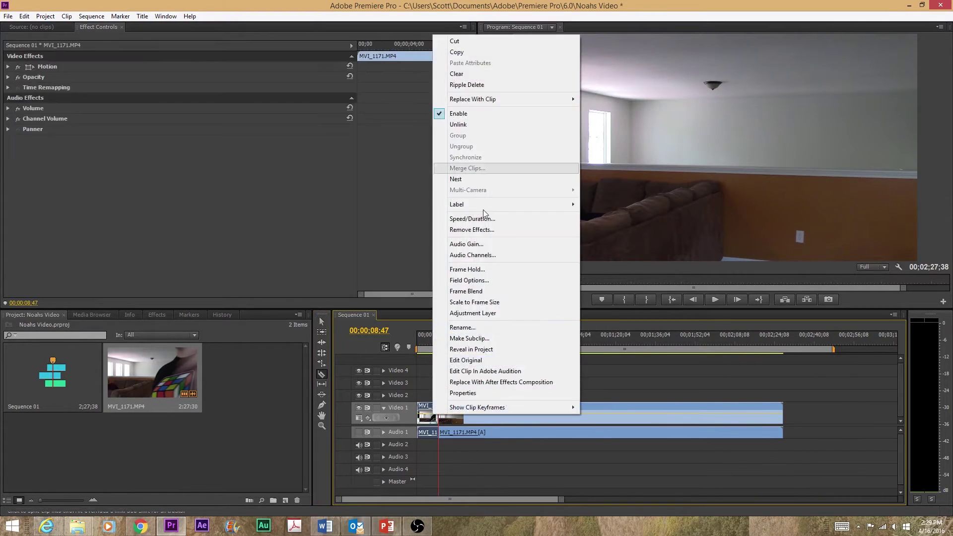
pyautogui.click(493, 87)
pyautogui.moveTo(440, 338); pyautogui.dragTo(359, 351)
pyautogui.hotkey('ctrl', 'z')
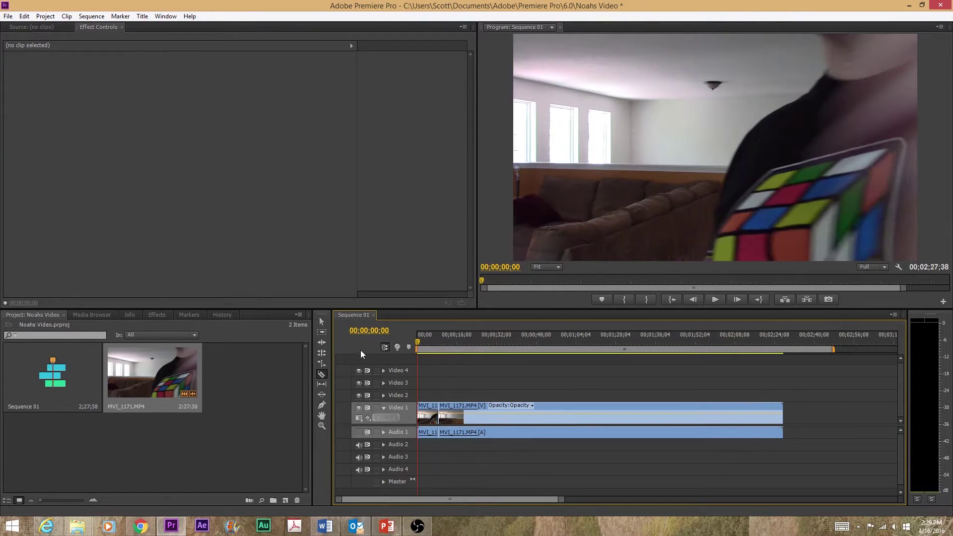
pyautogui.hotkey('ctrl', 'z')
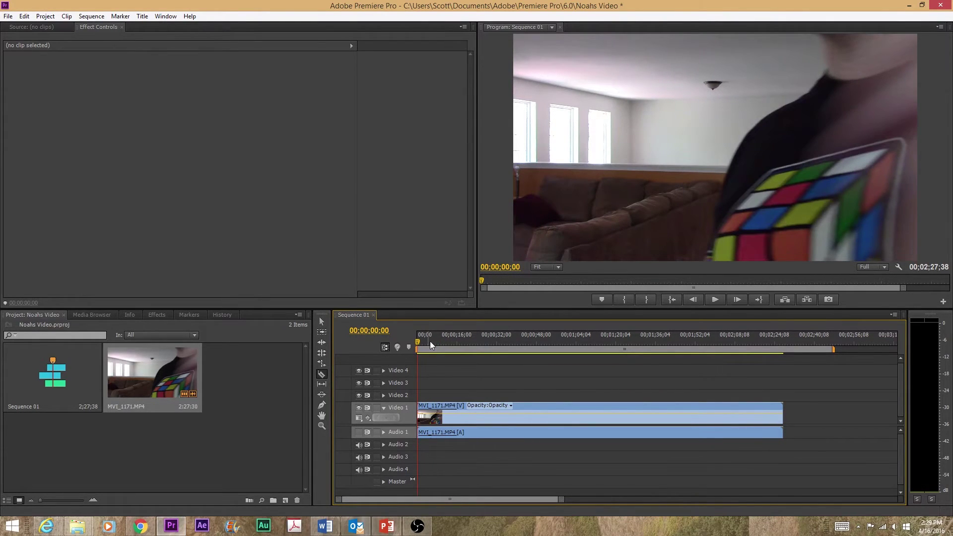
# - Split the clip at 00;00;06;48 and ripple delete the opening piece
pyautogui.moveTo(420, 341); pyautogui.dragTo(434, 341)
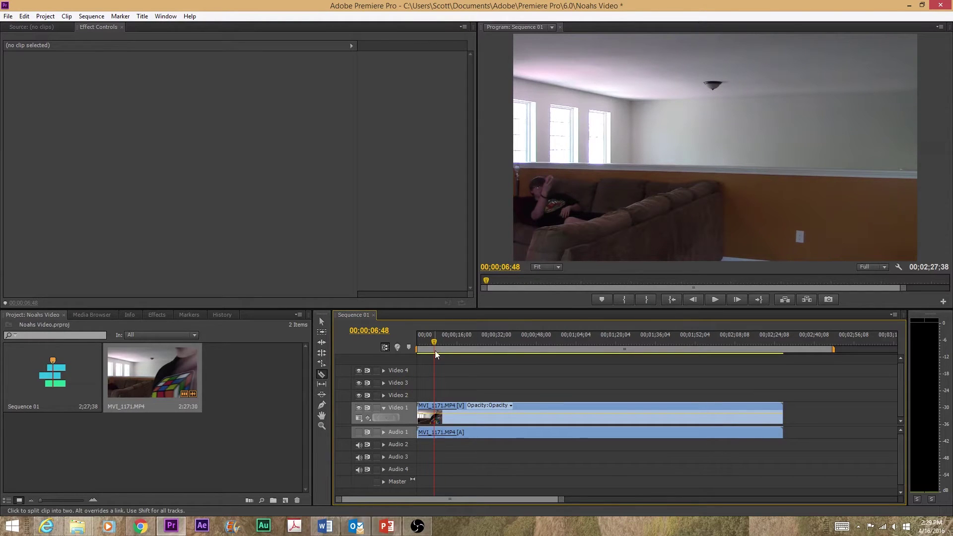
pyautogui.click(435, 415)
pyautogui.rightClick(428, 416)
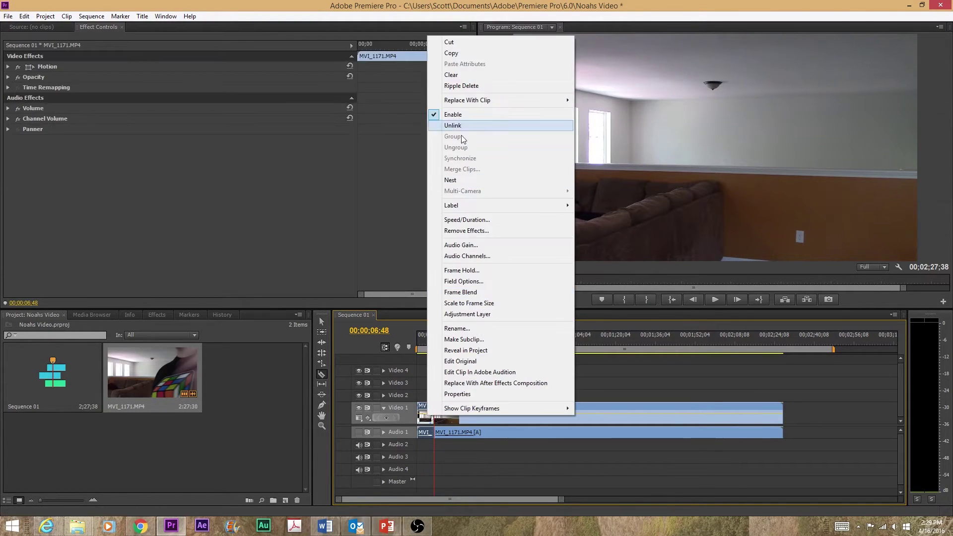
pyautogui.click(460, 86)
# - Split the clip at 00;00;34;10 and 00;00;57;57, and ripple delete the section between the cuts
pyautogui.moveTo(434, 341); pyautogui.dragTo(502, 341)
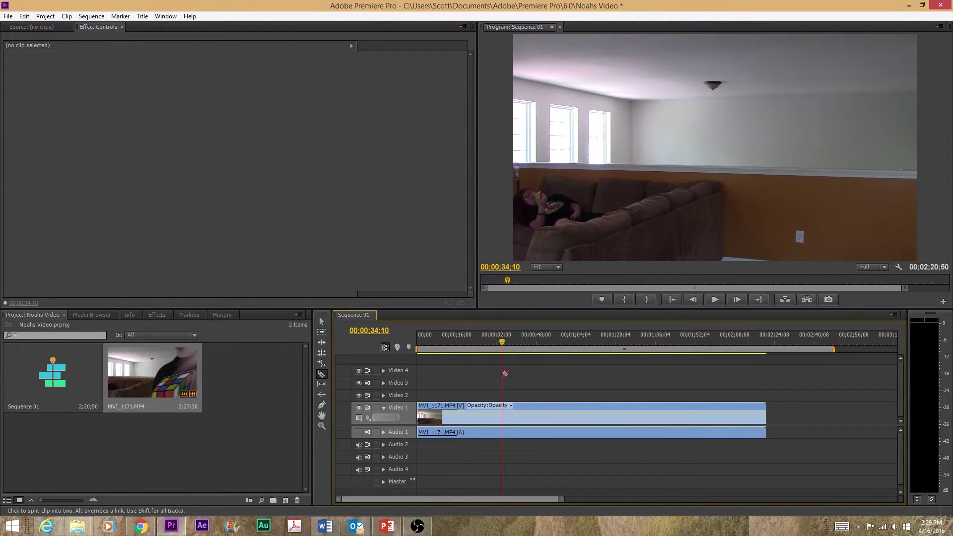
pyautogui.click(501, 416)
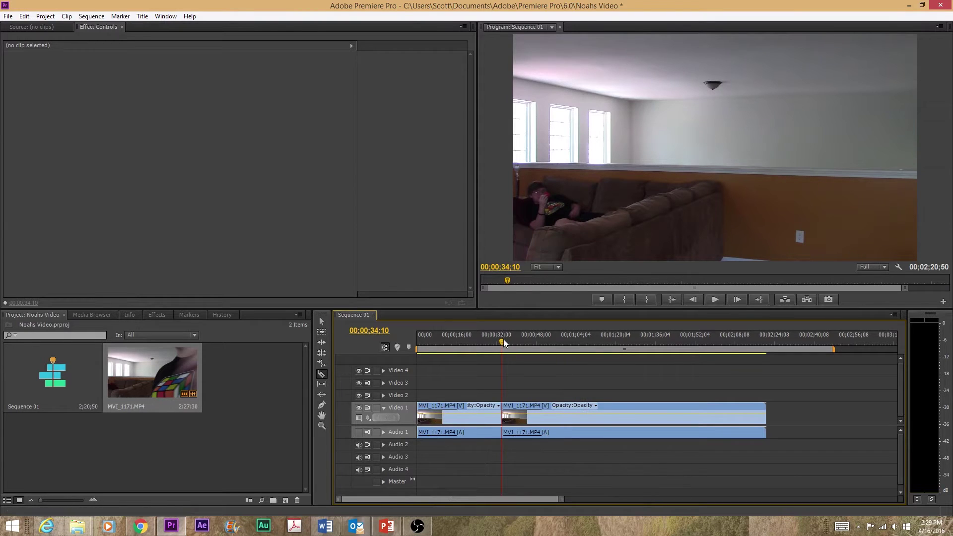
pyautogui.moveTo(502, 344); pyautogui.dragTo(562, 364)
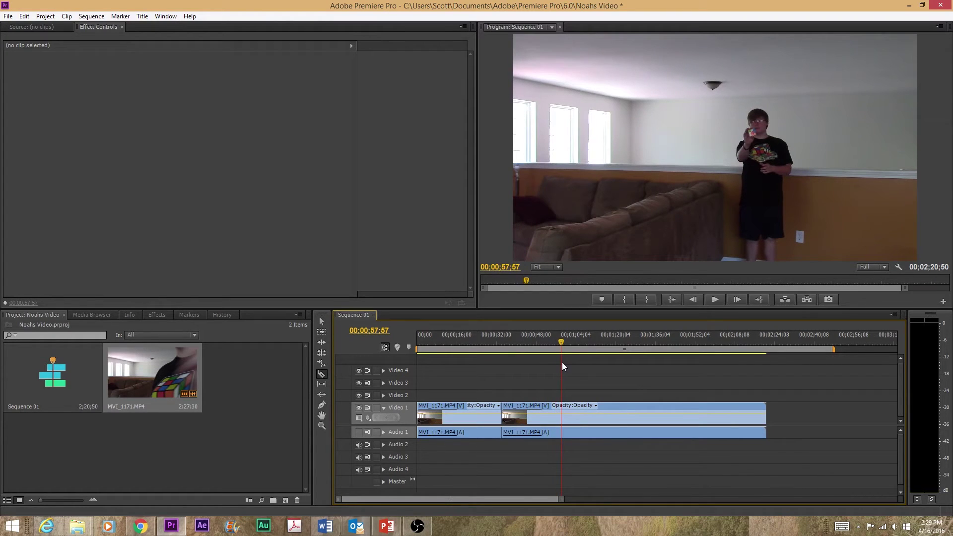
pyautogui.click(564, 420)
pyautogui.rightClick(549, 421)
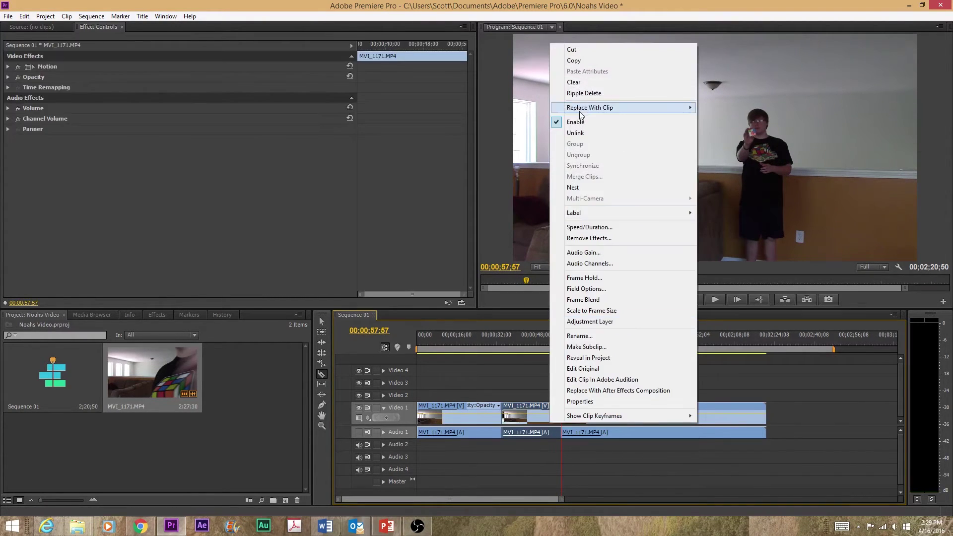
pyautogui.click(579, 94)
# - Split the clip at 00;01;07;24 and 00;01;20;47, and ripple delete the section between the cuts
pyautogui.moveTo(561, 341); pyautogui.dragTo(587, 346)
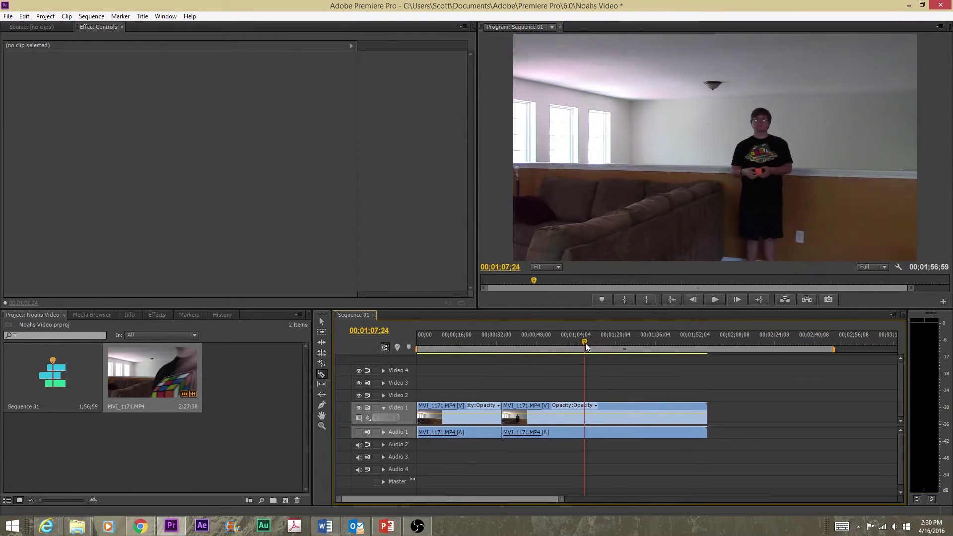
pyautogui.click(586, 415)
pyautogui.moveTo(585, 344); pyautogui.dragTo(618, 350)
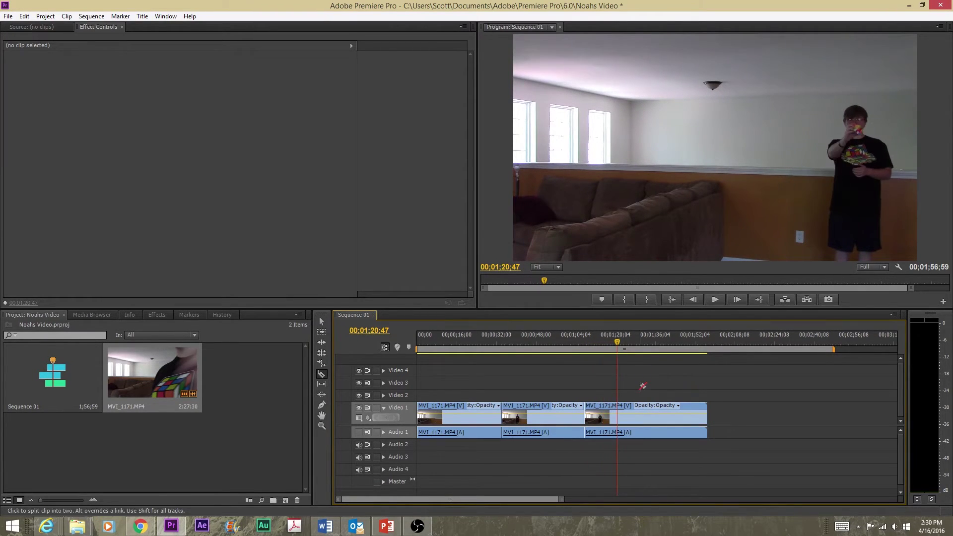
pyautogui.click(618, 410)
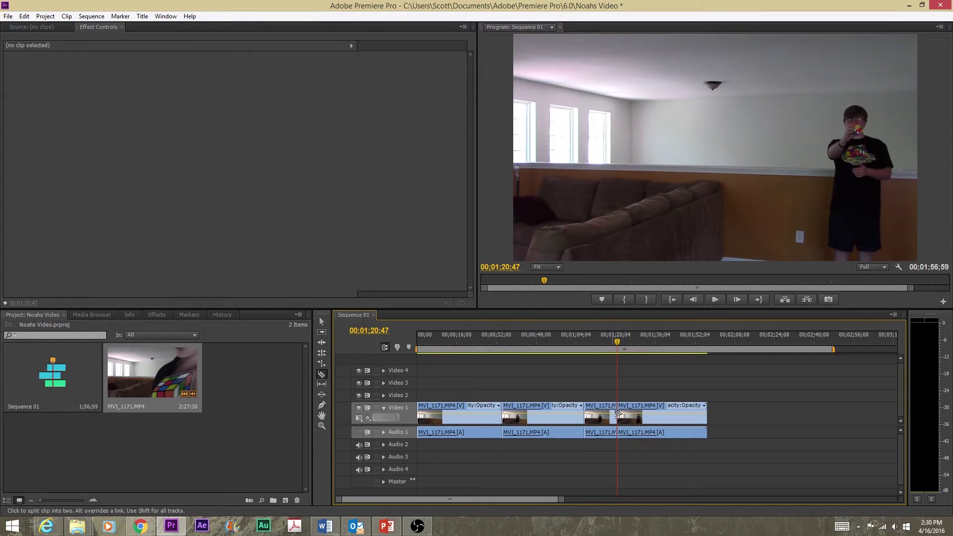
pyautogui.rightClick(615, 417)
pyautogui.click(615, 84)
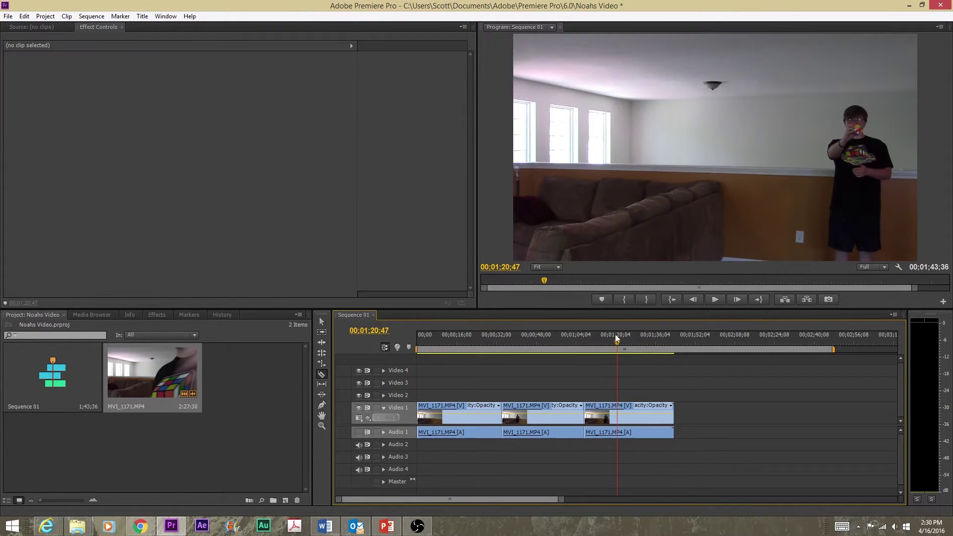
# - Stack the second clip on Video 2 and the third on Video 3, both aligned to the sequence start
pyautogui.click(321, 321)
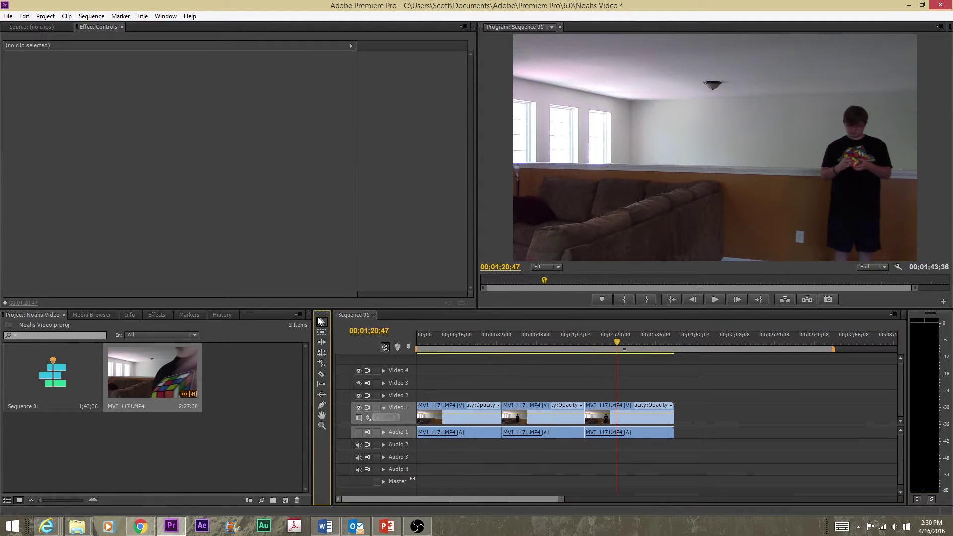
pyautogui.moveTo(526, 405); pyautogui.dragTo(441, 395)
pyautogui.moveTo(605, 407); pyautogui.dragTo(438, 383)
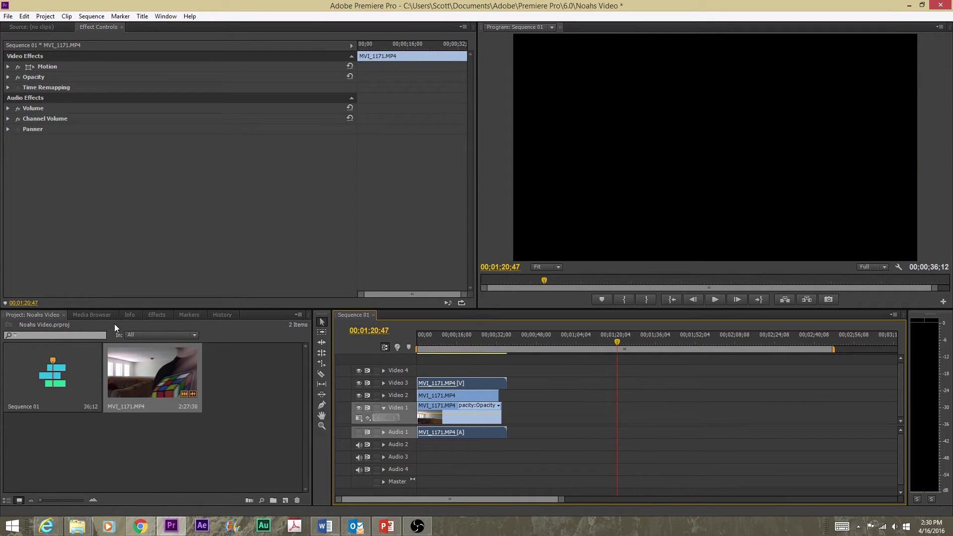
# - Apply the Eight-Point Garbage Matte effect to the clip on Video 3
pyautogui.click(161, 315)
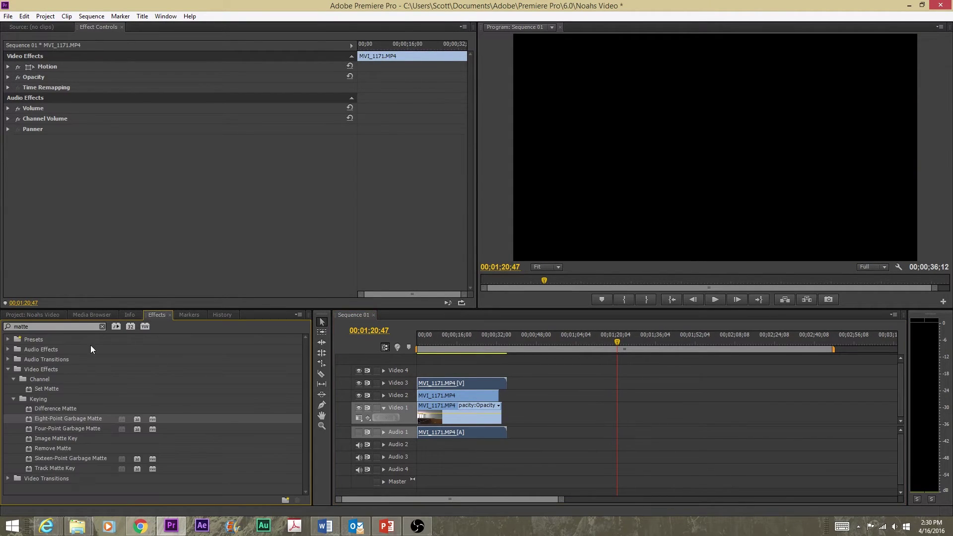
pyautogui.click(23, 328)
pyautogui.moveTo(78, 420); pyautogui.dragTo(451, 384)
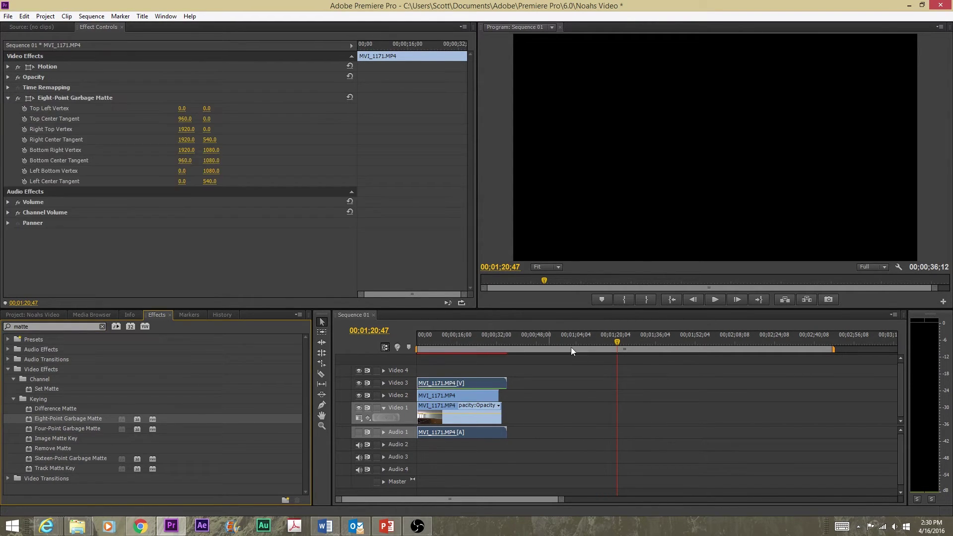
# - Shape the Video 3 matte with Top Left Vertex about 1380, 184, Left Center Tangent 1418, 634 and Left Bottom Vertex 1408, 1097
pyautogui.moveTo(617, 341); pyautogui.dragTo(460, 354)
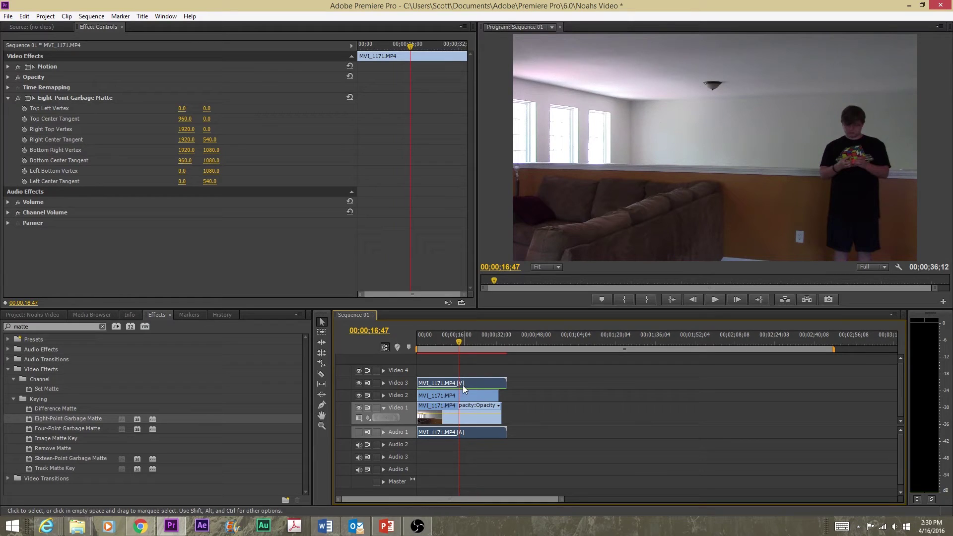
pyautogui.click(63, 98)
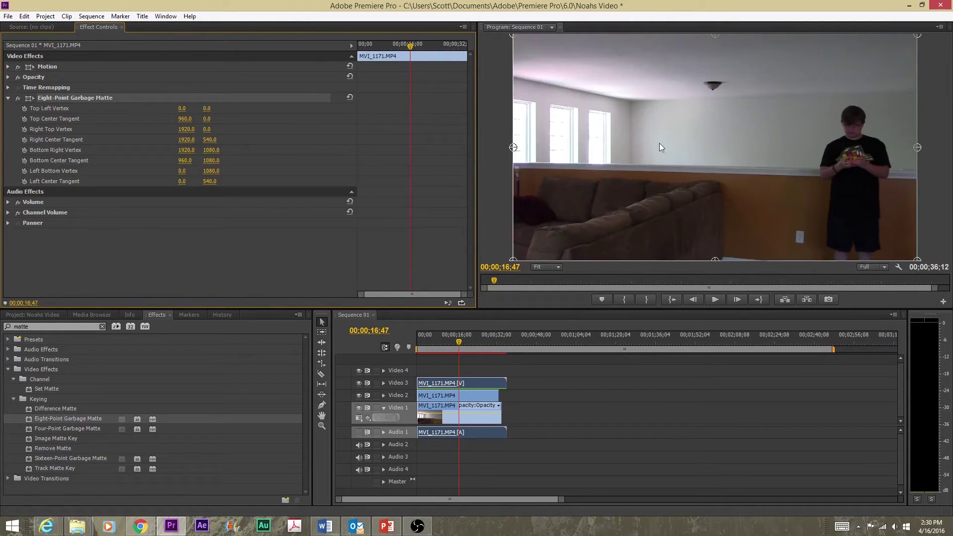
pyautogui.moveTo(513, 148); pyautogui.dragTo(807, 178)
pyautogui.moveTo(707, 195); pyautogui.dragTo(810, 167)
pyautogui.moveTo(513, 36); pyautogui.dragTo(803, 72)
pyautogui.moveTo(513, 261); pyautogui.dragTo(808, 263)
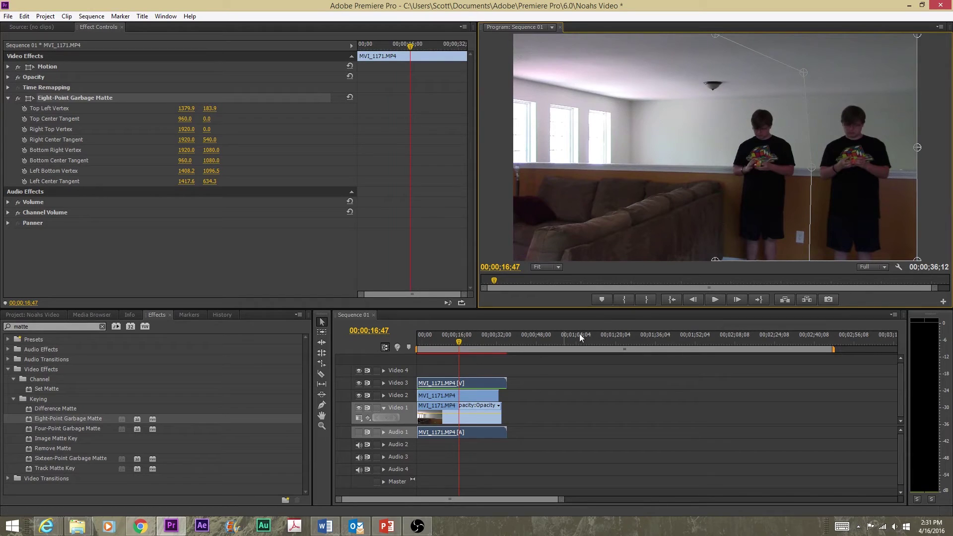
# - Apply Eight-Point Garbage Matte to the Video 2 clip, moving Top Left Vertex to about 882, 474 and Left Center Tangent to 986, 1106
pyautogui.moveTo(67, 418); pyautogui.dragTo(454, 399)
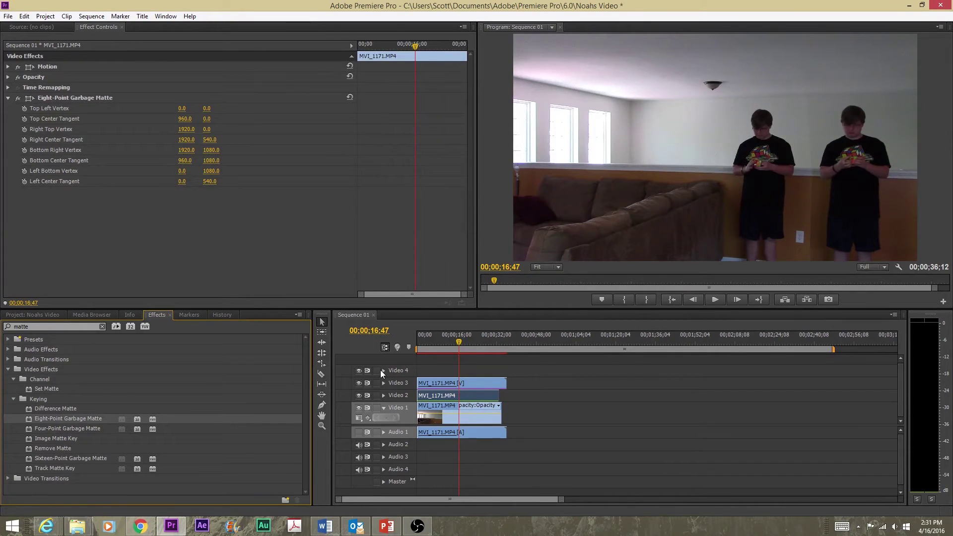
pyautogui.click(74, 97)
pyautogui.moveTo(513, 34); pyautogui.dragTo(699, 134)
pyautogui.moveTo(513, 147); pyautogui.dragTo(720, 267)
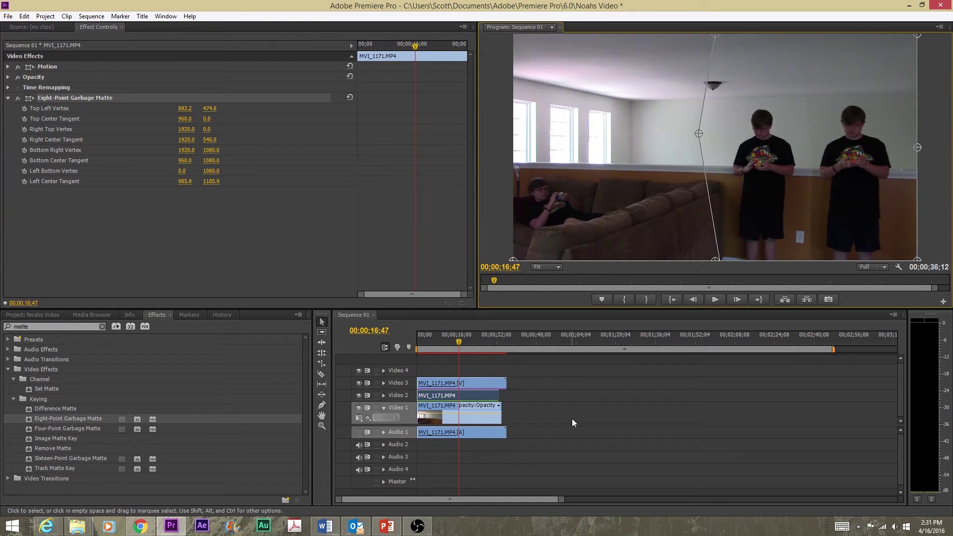
# - Render the sequence preview and play back its last seconds from 00;00;32;11
pyautogui.press('Return')
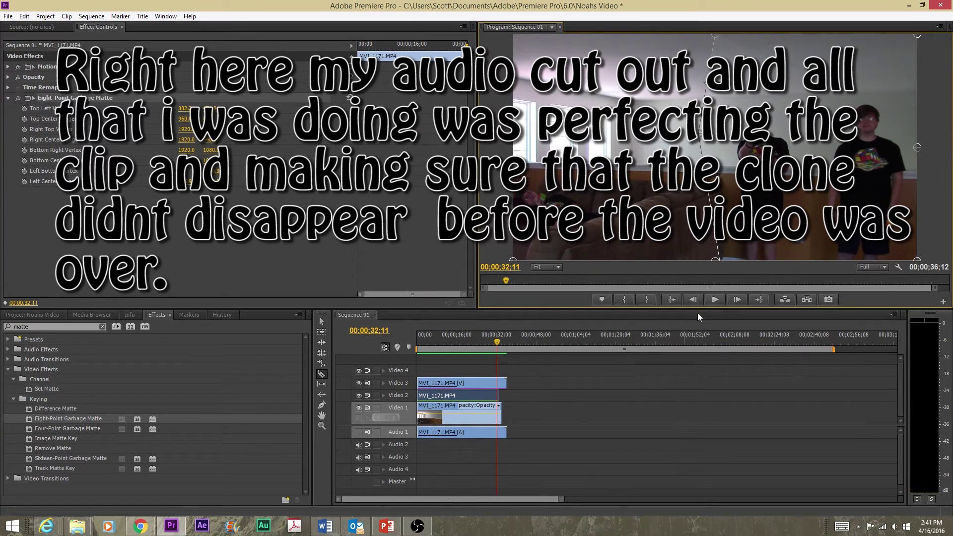
pyautogui.click(722, 299)
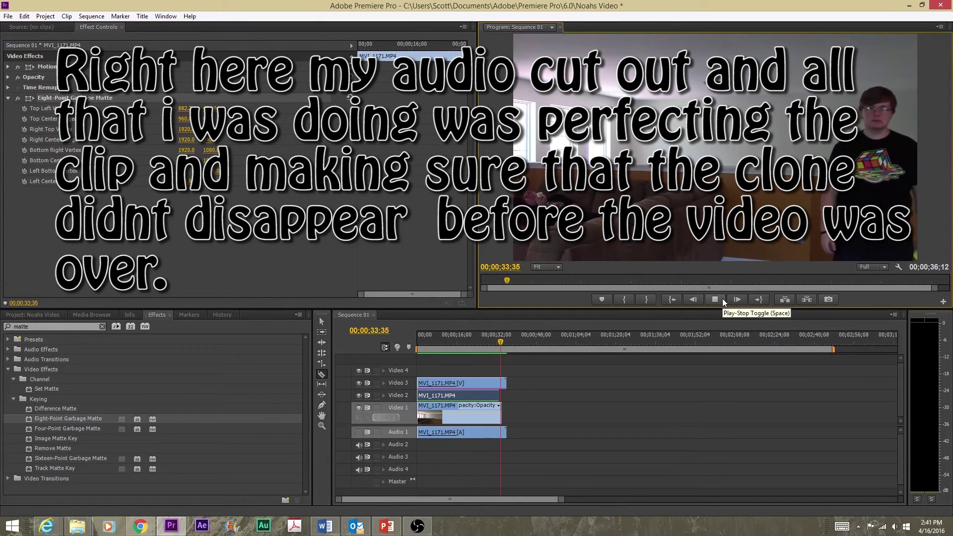
pyautogui.click(722, 299)
# - Split the clips on Video 1, 2 and 3 at 00;00;32;22 and ripple delete the leftover ends
pyautogui.moveTo(502, 357); pyautogui.dragTo(496, 354)
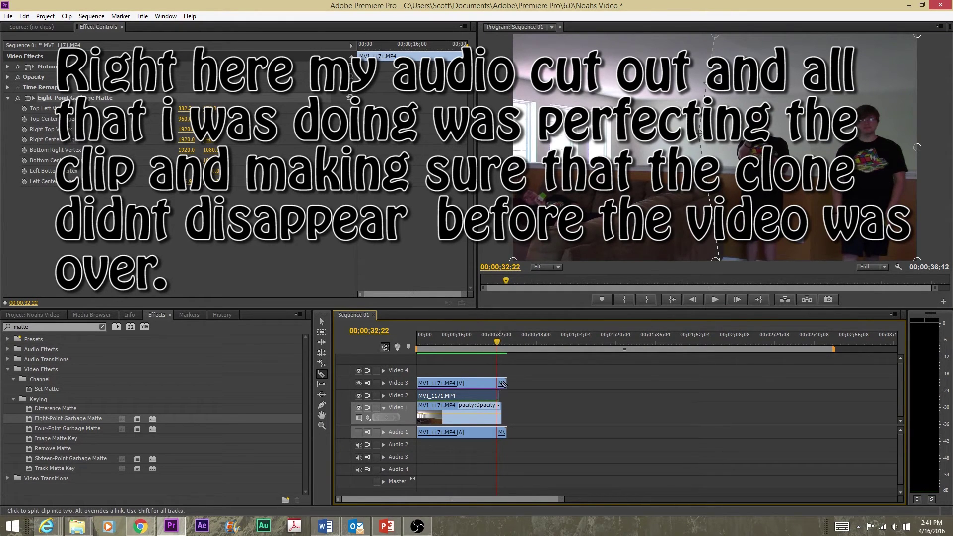
pyautogui.rightClick(501, 385)
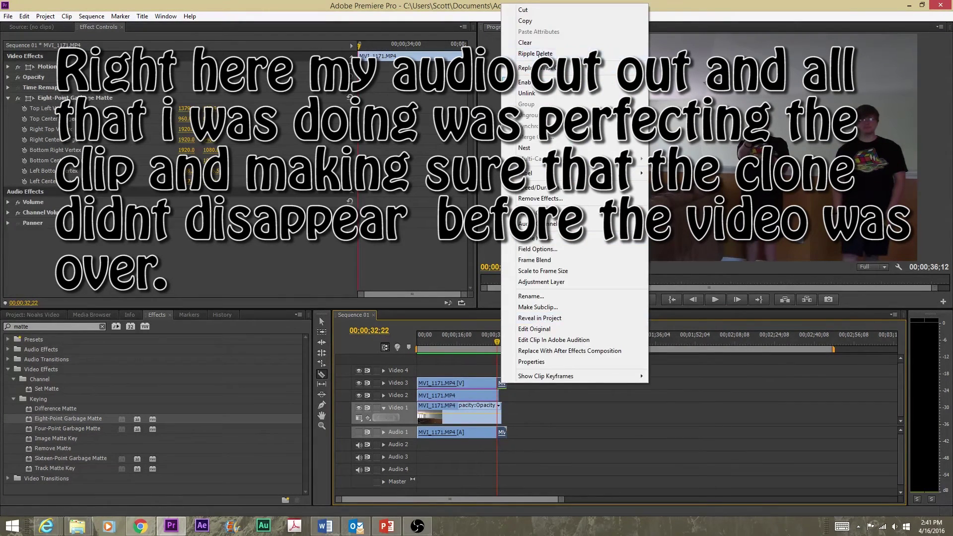
pyautogui.click(537, 54)
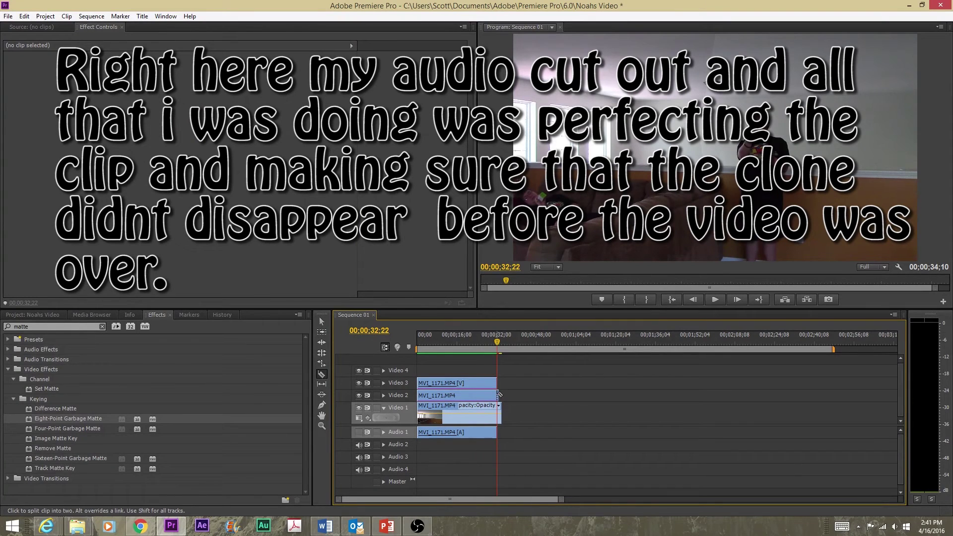
pyautogui.rightClick(501, 395)
pyautogui.click(500, 416)
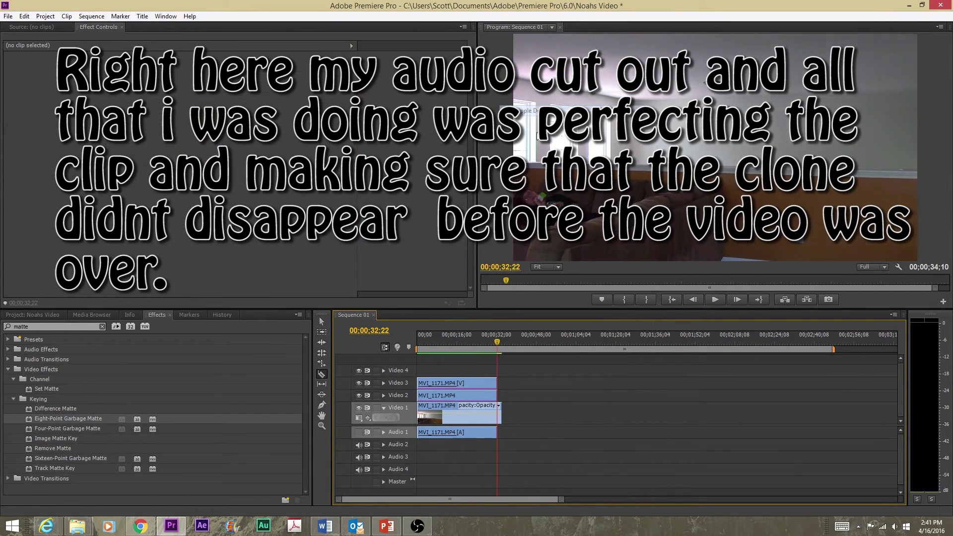
pyautogui.rightClick(499, 416)
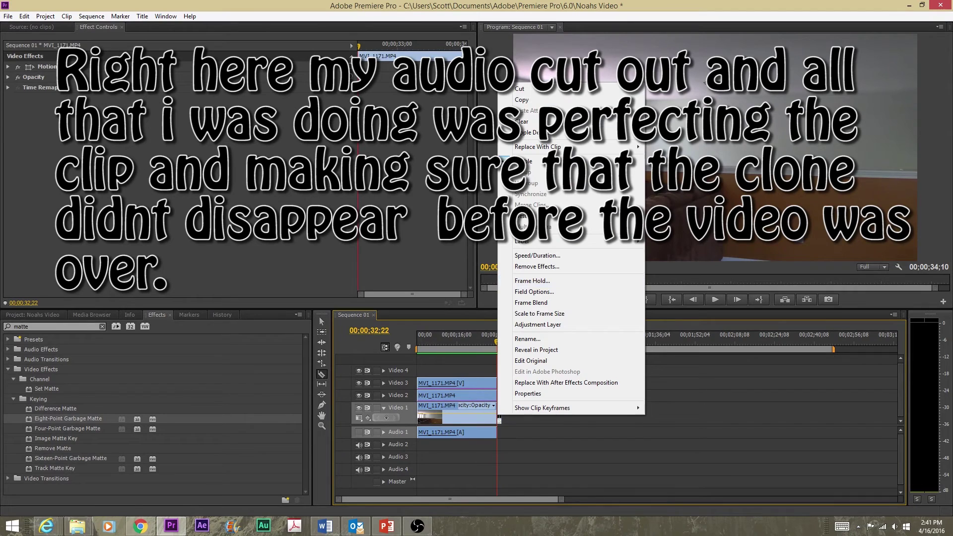
pyautogui.click(530, 133)
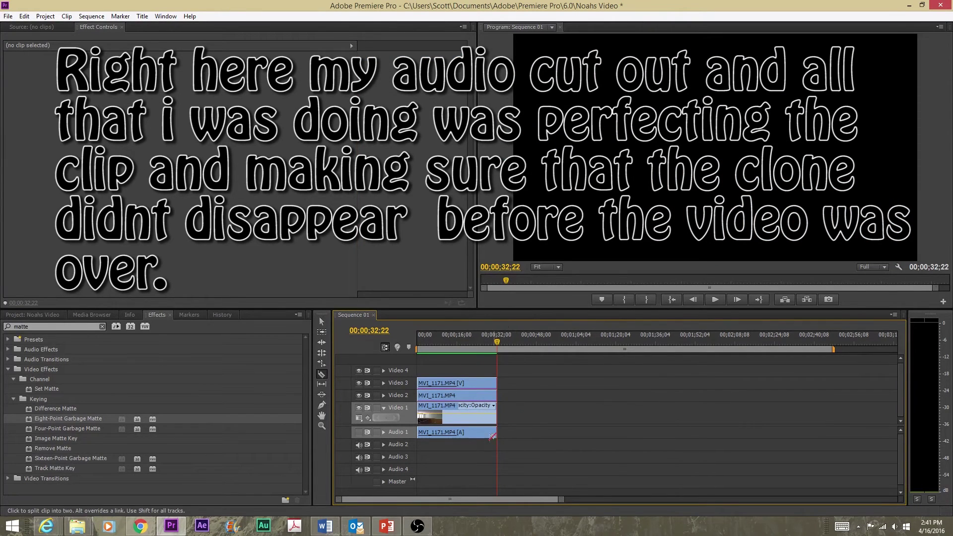
# - Scrub through the trimmed sequence and shorten the work area to end with the clips
pyautogui.click(497, 341)
pyautogui.press('space')
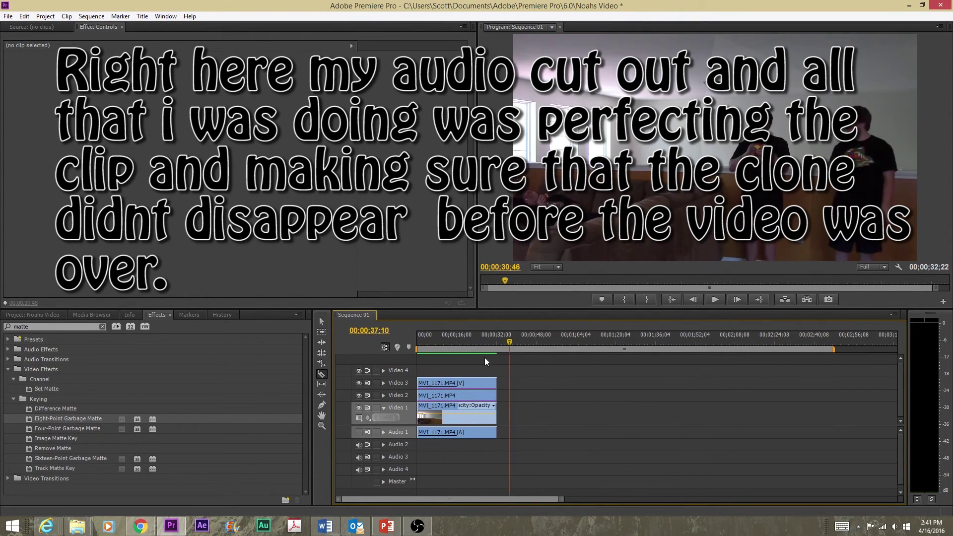
pyautogui.click(414, 365)
pyautogui.click(466, 365)
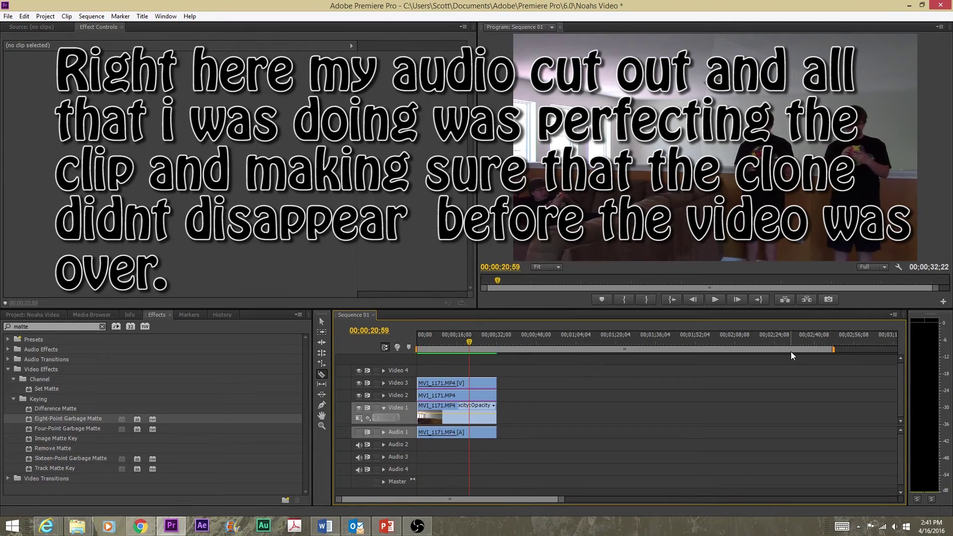
pyautogui.moveTo(833, 350); pyautogui.dragTo(498, 349)
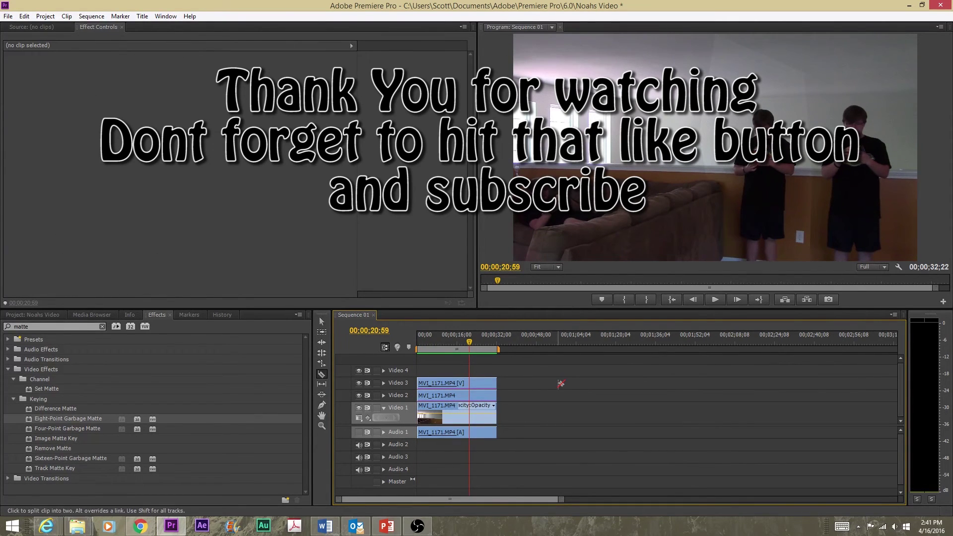